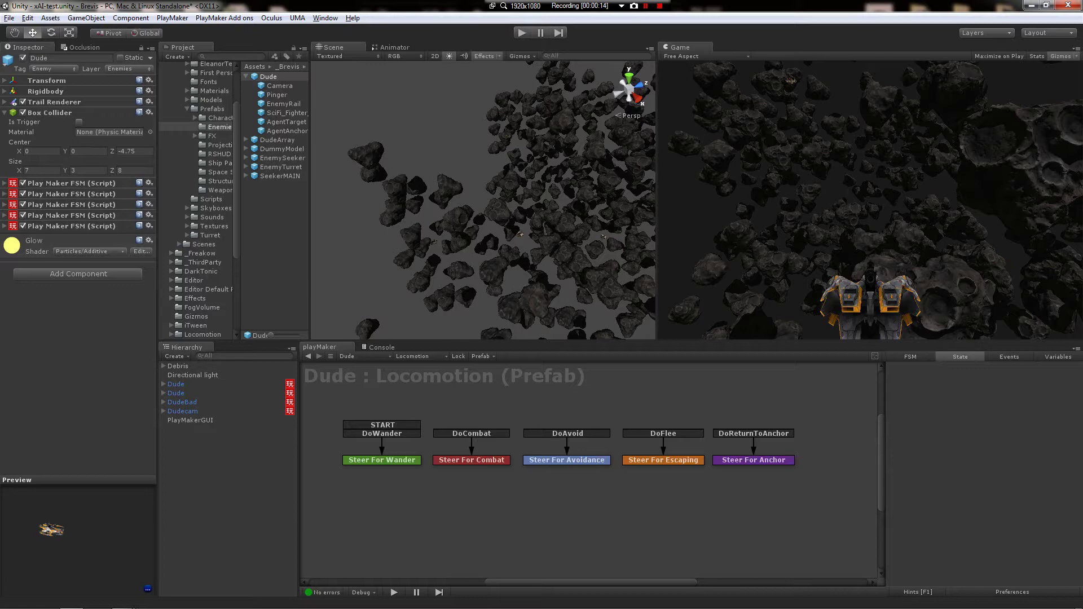
Step: Browse Dude's FSMs in turn: Behaviors, Information, Behaviors again, then Locomotion
click(426, 357)
click(443, 364)
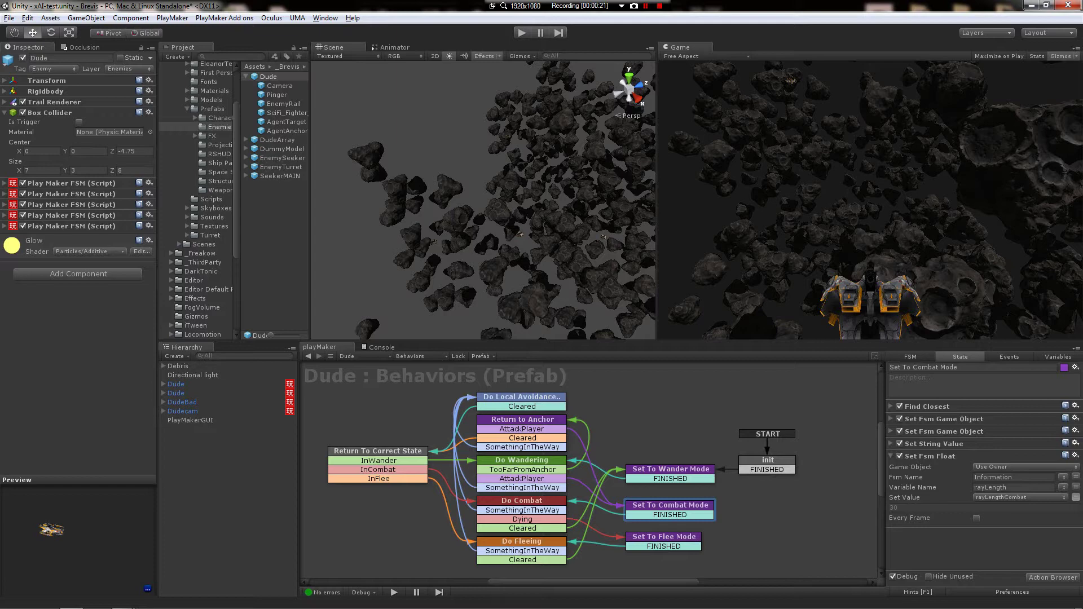
click(420, 357)
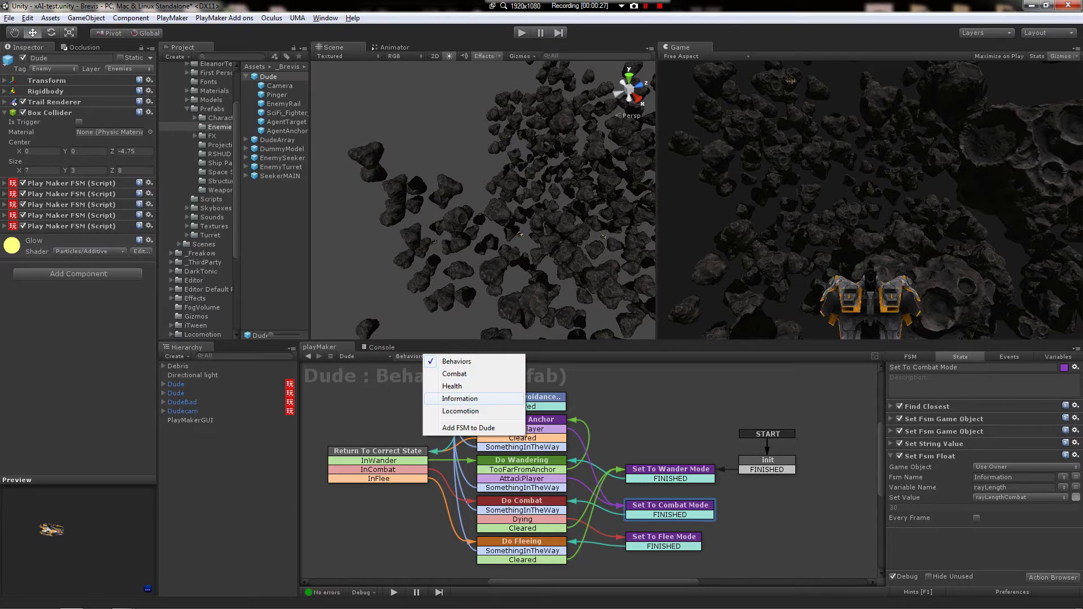
click(460, 399)
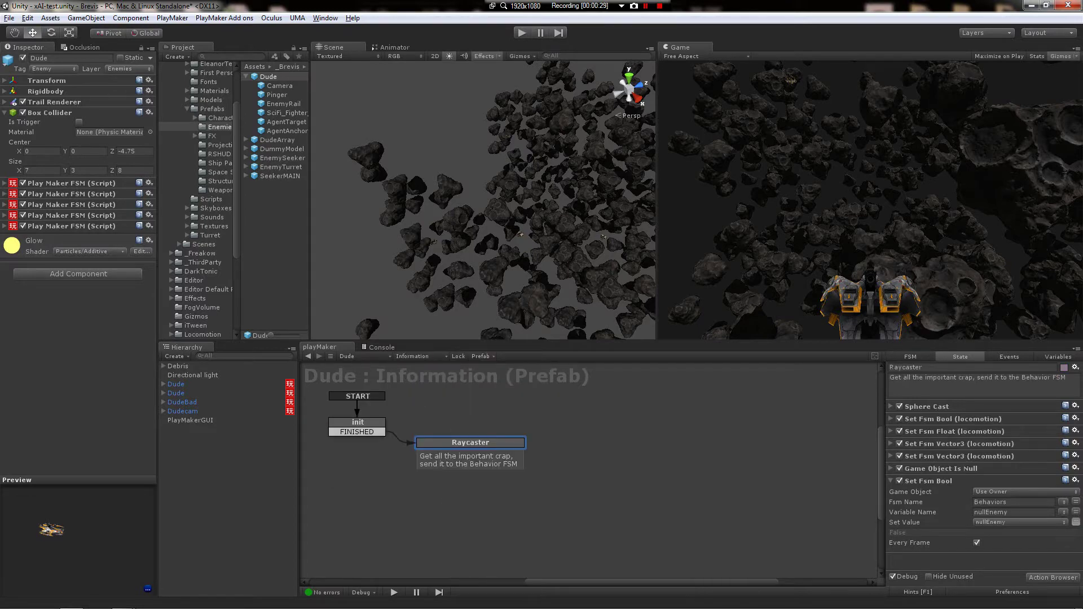
click(420, 356)
click(460, 372)
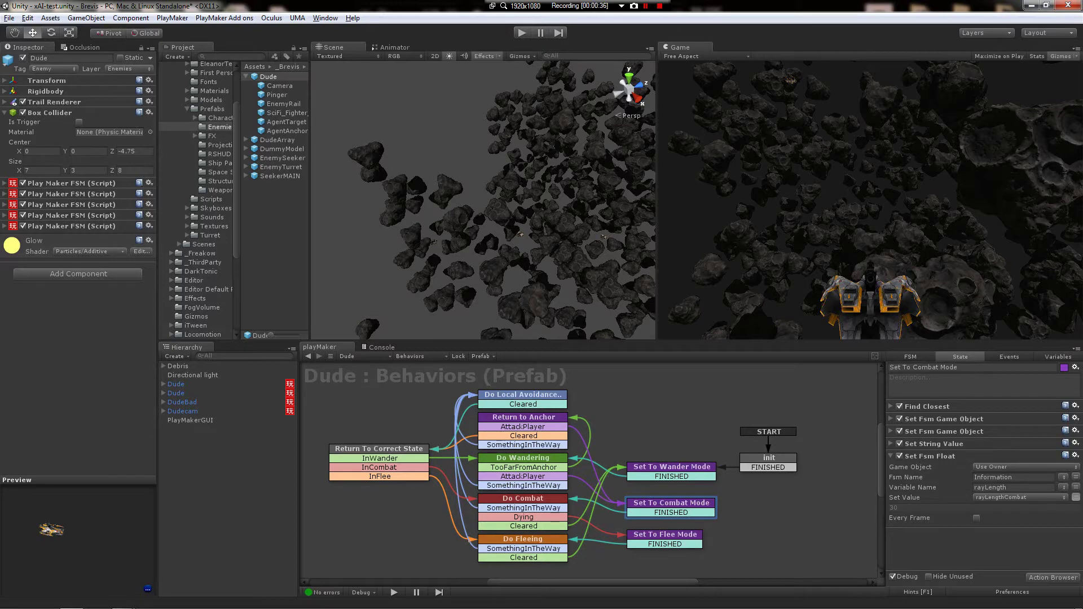
click(420, 356)
click(429, 412)
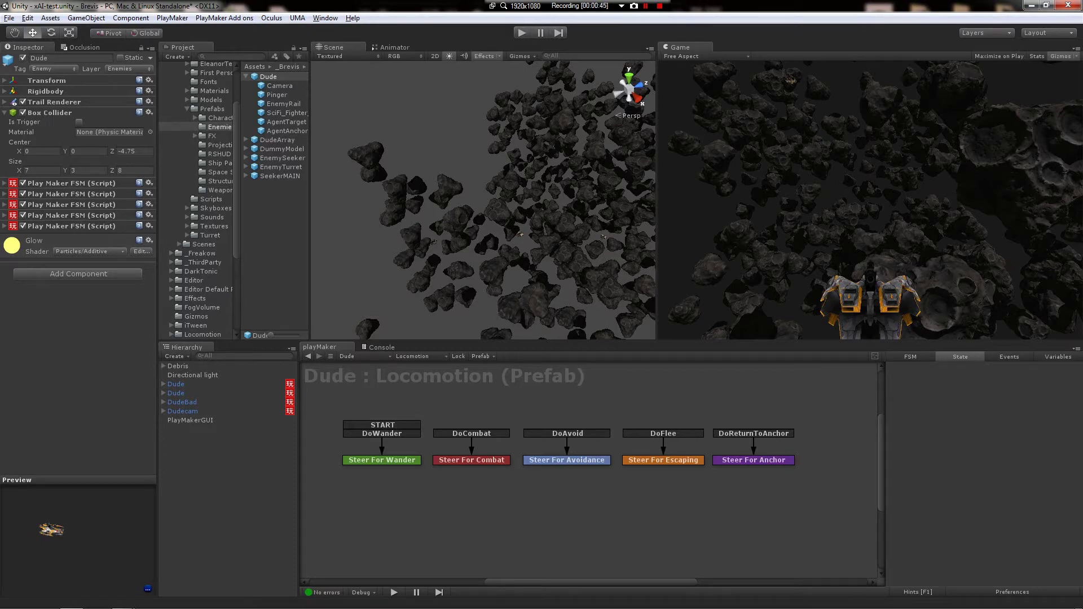
Step: Fold the Torque Look Rotation and Lead Target actions in the Steer For states, then deselect
click(472, 460)
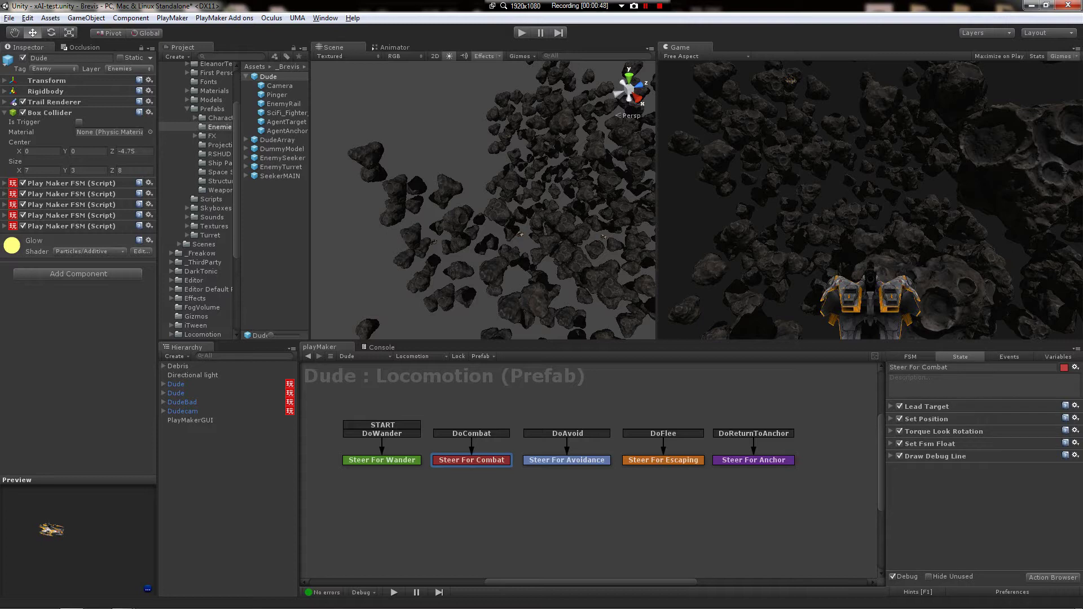
click(567, 459)
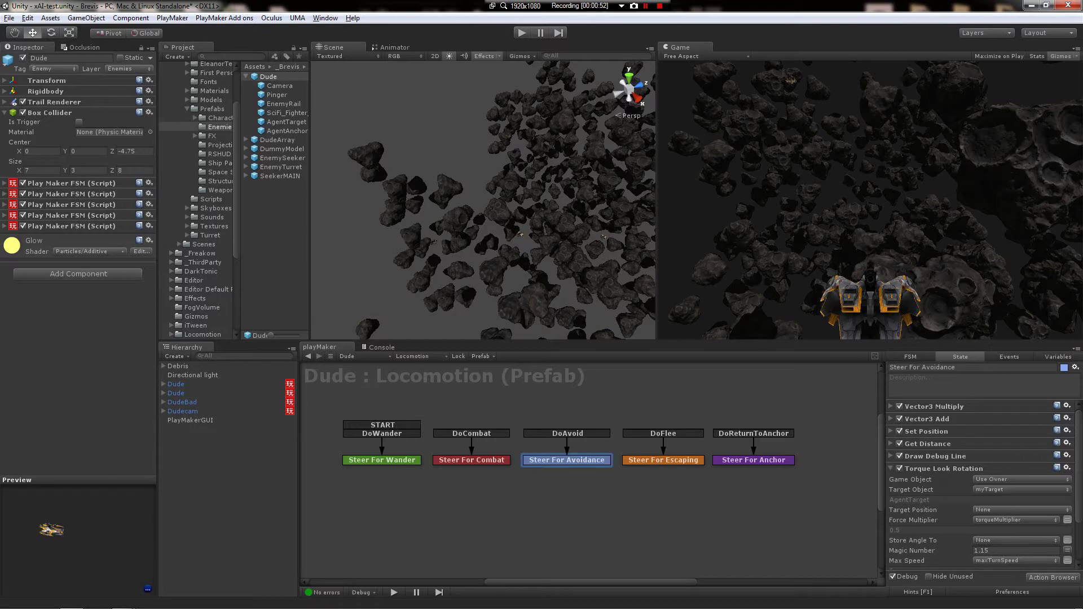
click(891, 468)
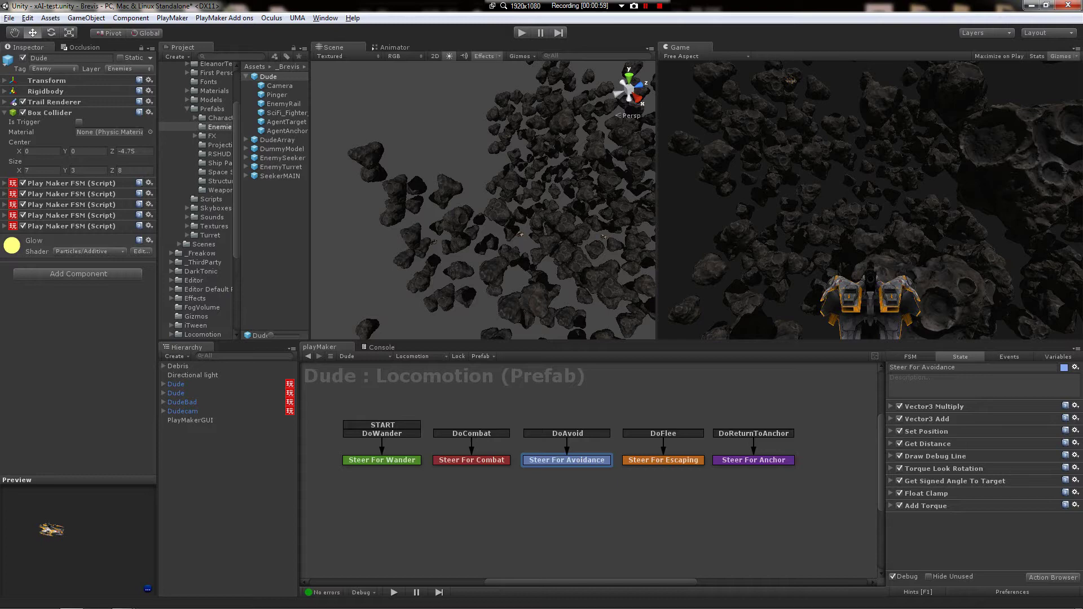
click(664, 460)
click(892, 418)
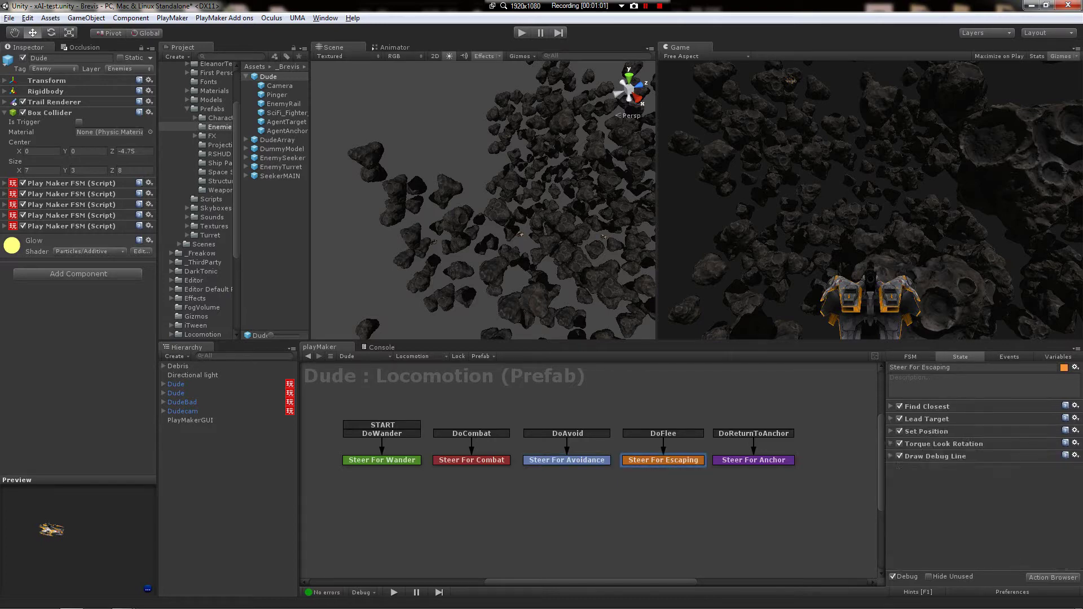
click(754, 460)
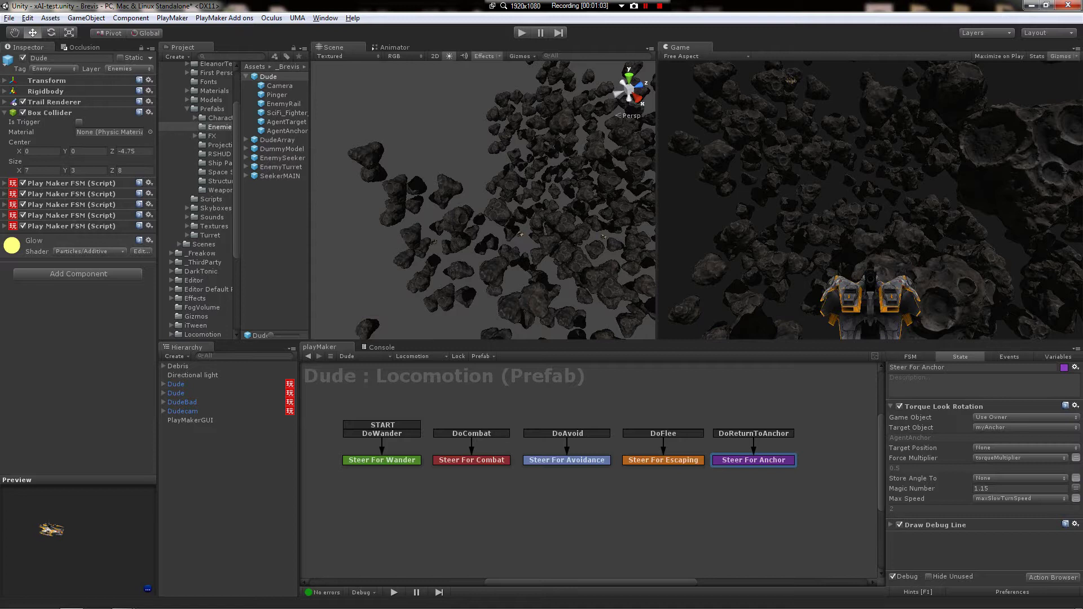
click(891, 406)
click(382, 460)
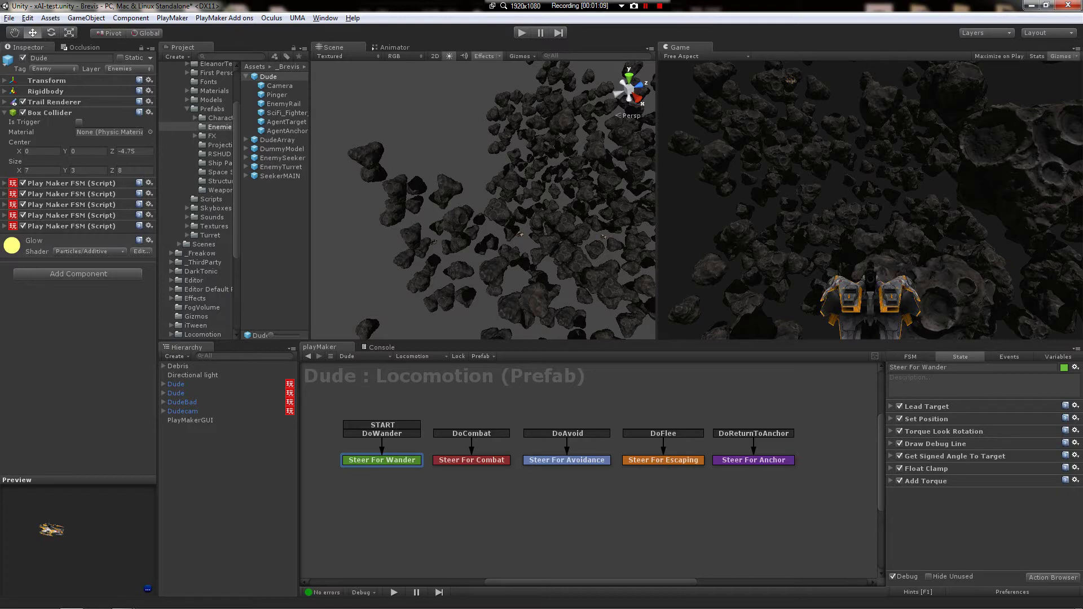
key(Escape)
click(420, 356)
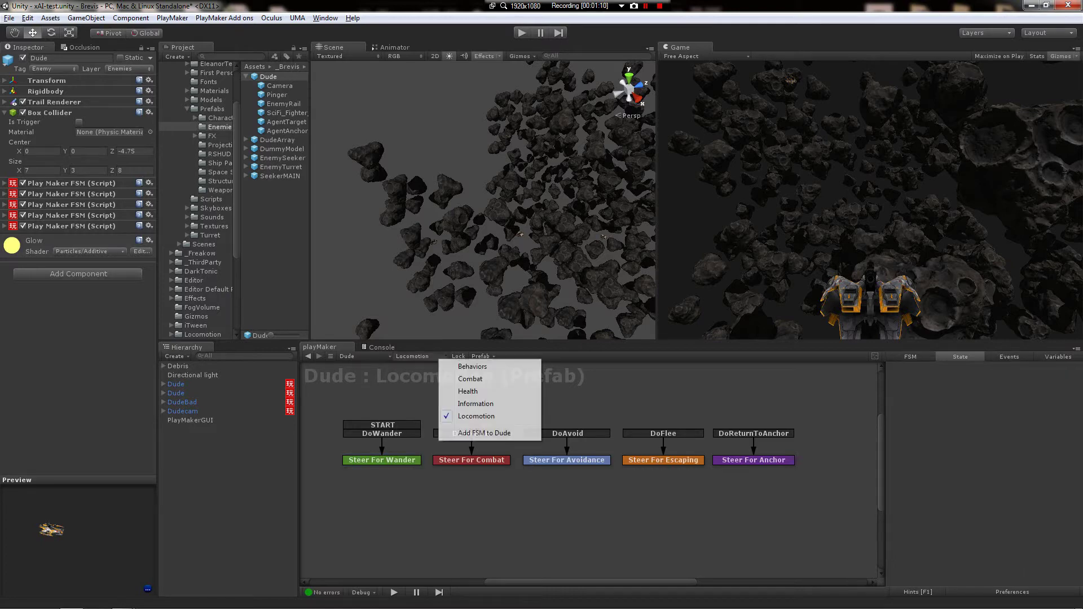
Step: Show Dude's Behaviors FSM graph and enter Play mode with Ctrl+P
click(418, 363)
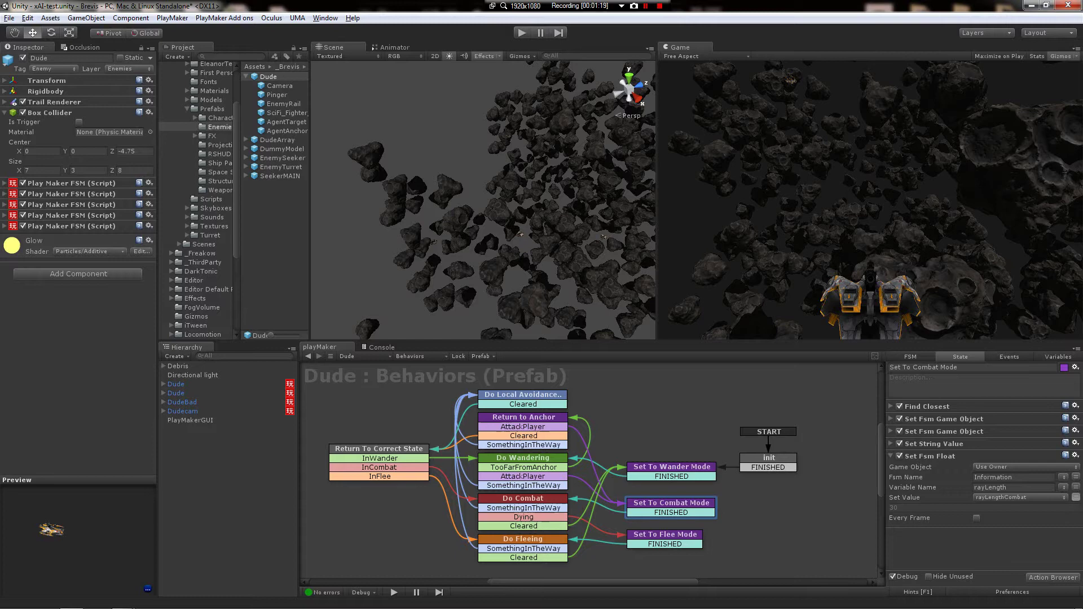
key(ctrl+p)
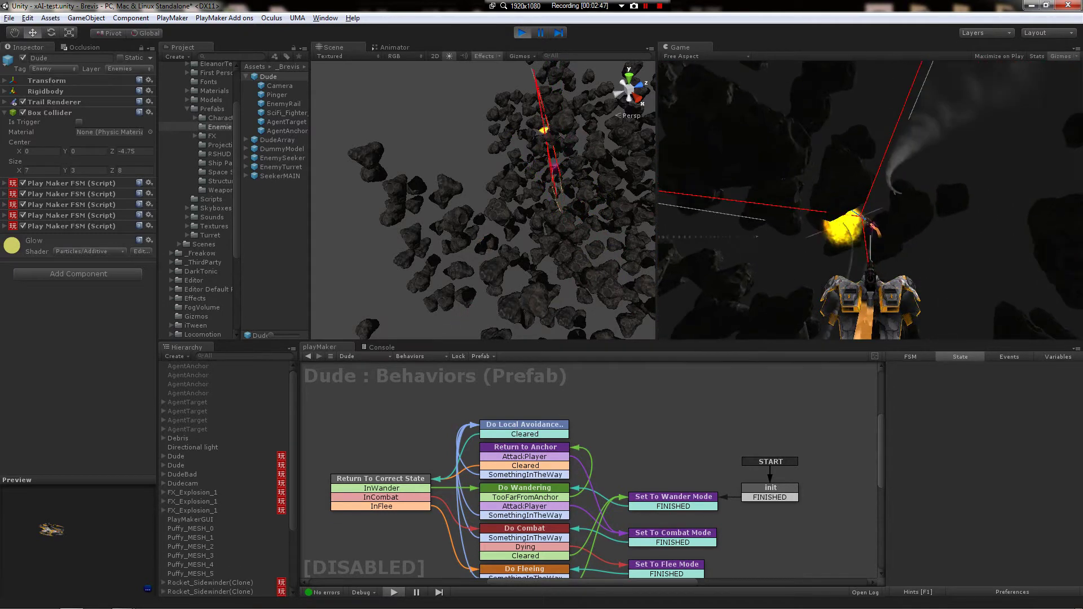
Step: Switch through Information to the Locomotion FSM and select the Steer For Avoidance state
click(410, 356)
click(463, 402)
click(412, 356)
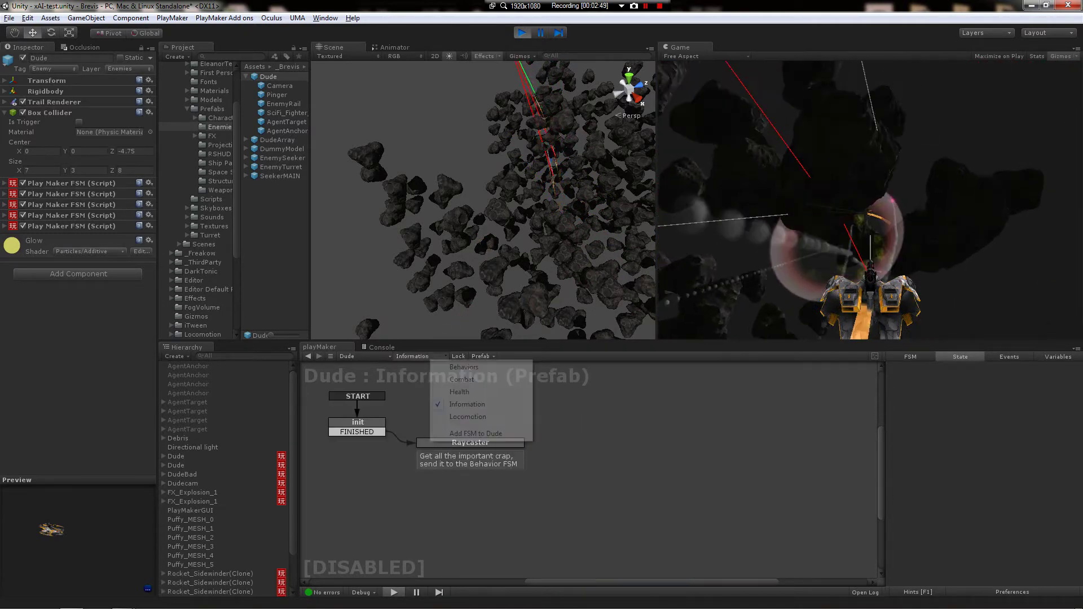
click(468, 417)
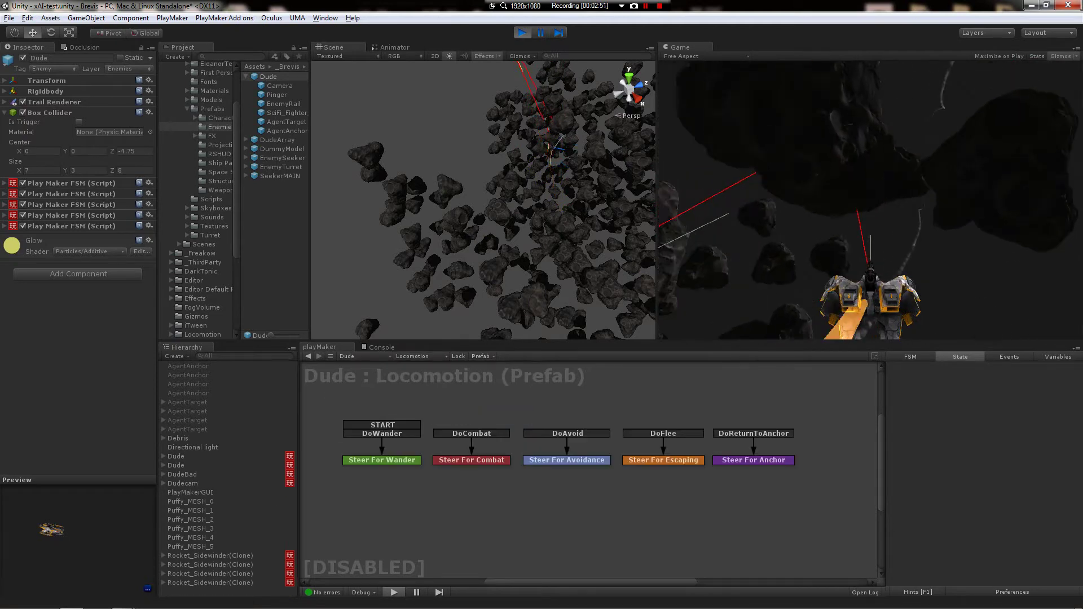
click(567, 460)
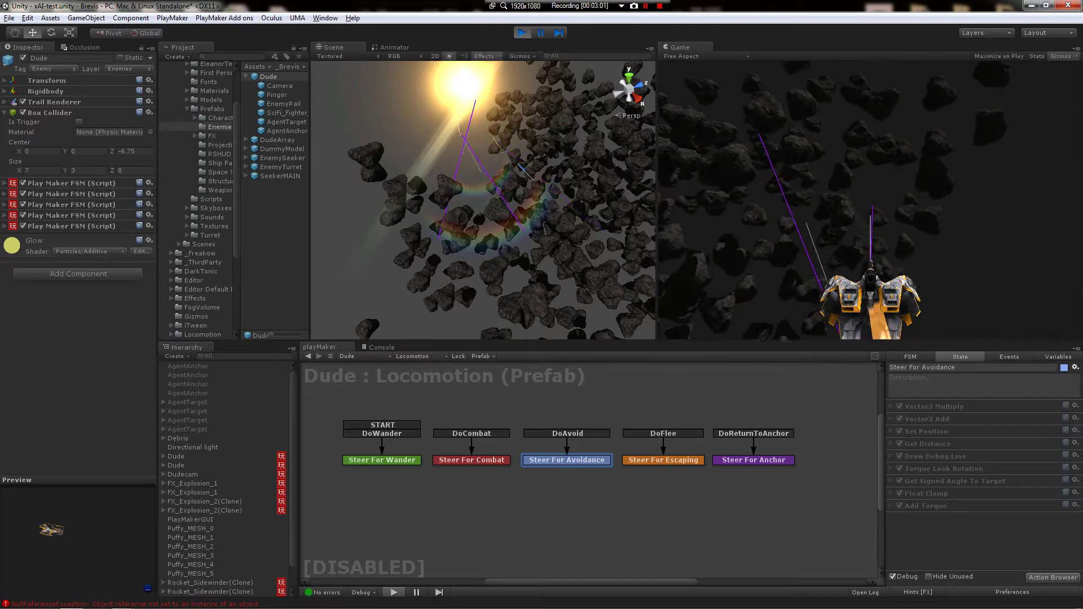
Step: Stop the running game and restart Play mode
key(ctrl+p)
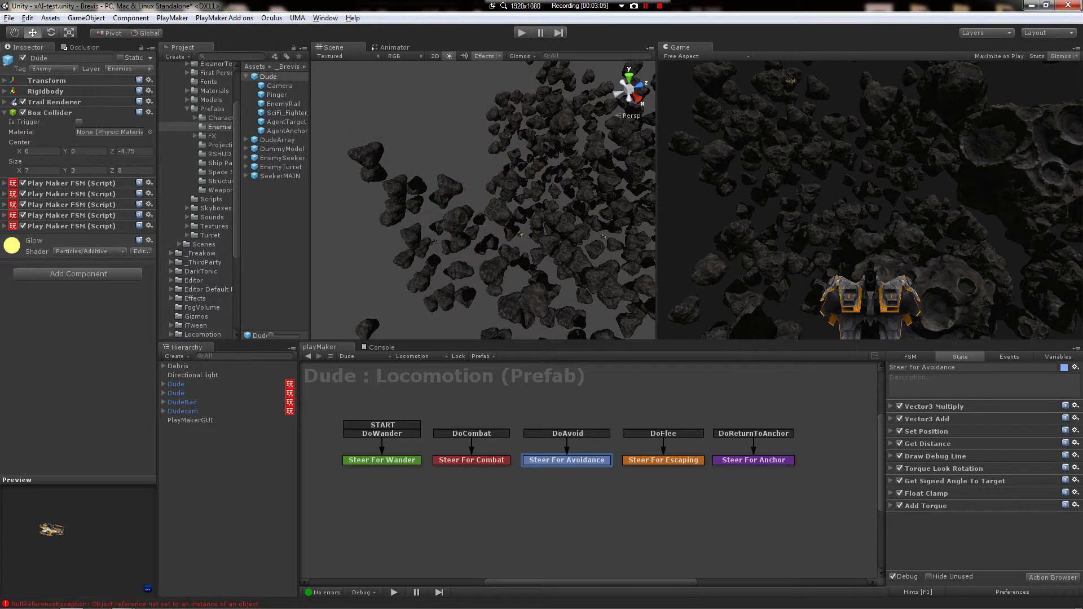
key(ctrl+p)
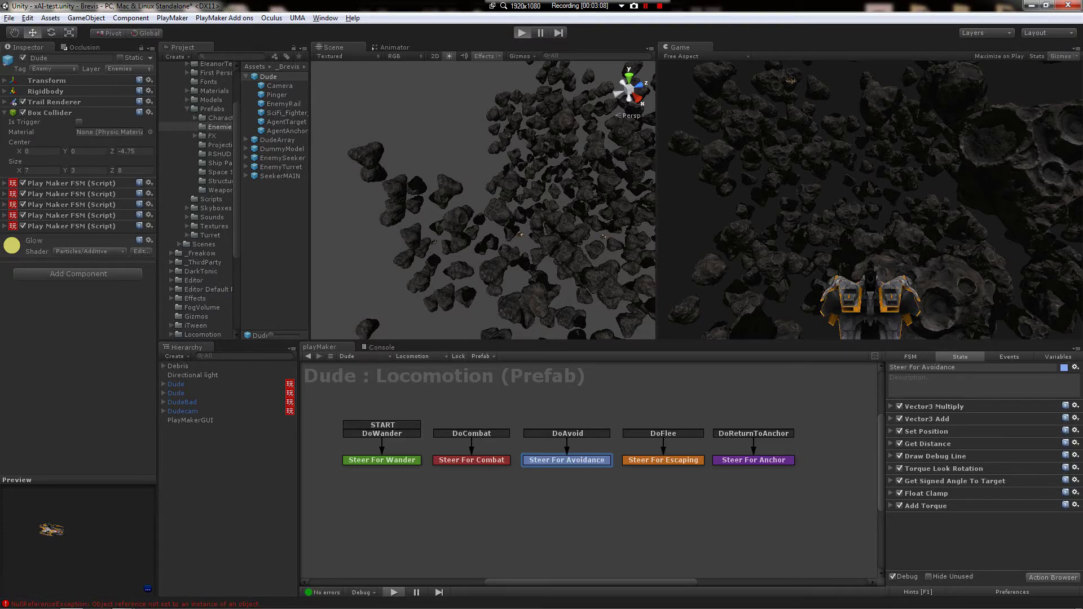
key(ctrl+p)
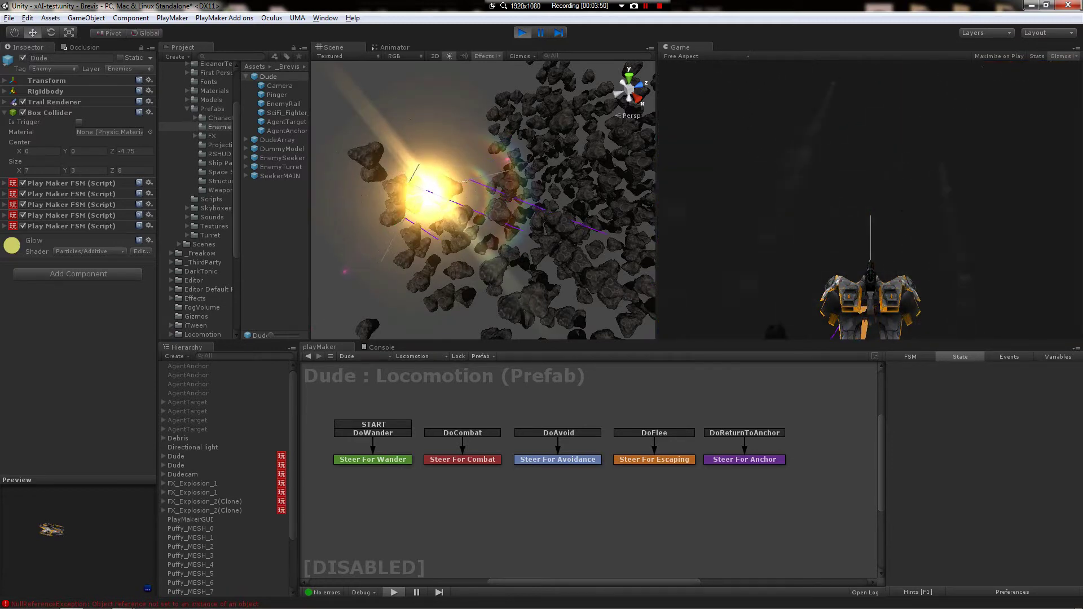
Step: Stop Play mode after watching the ships fight with the Locomotion graph shown
key(ctrl+p)
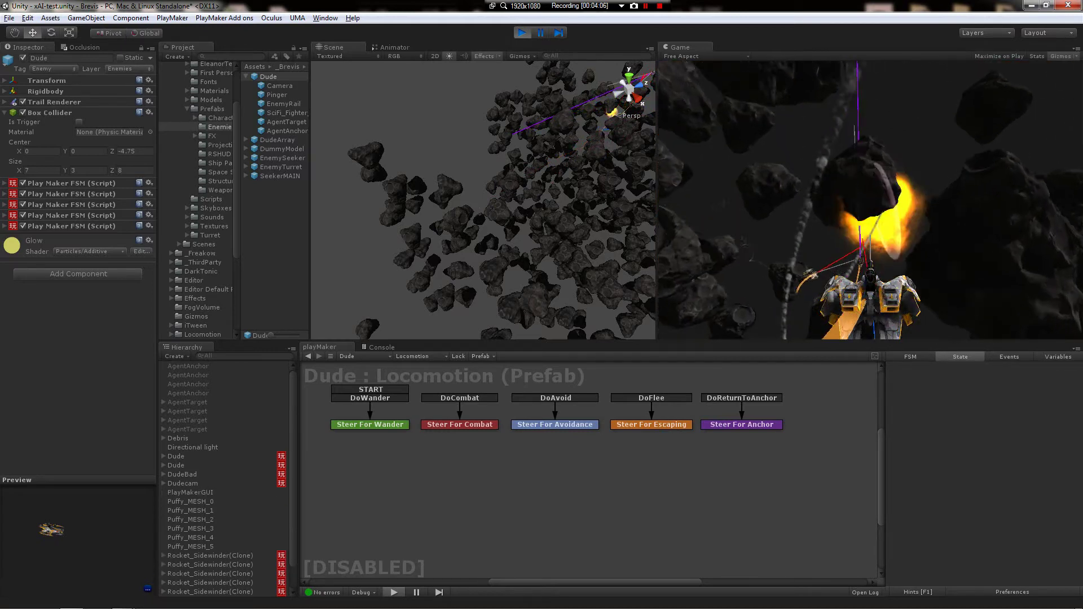
Step: Expand the Lead Target action in Steer For Combat, then stop and restart Play mode
click(460, 424)
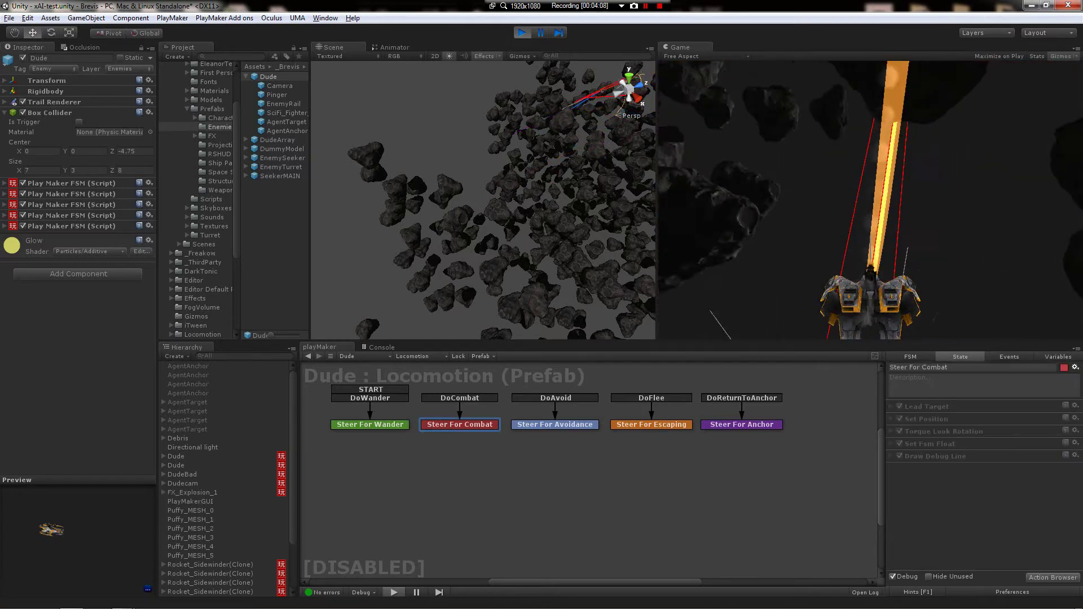
click(927, 406)
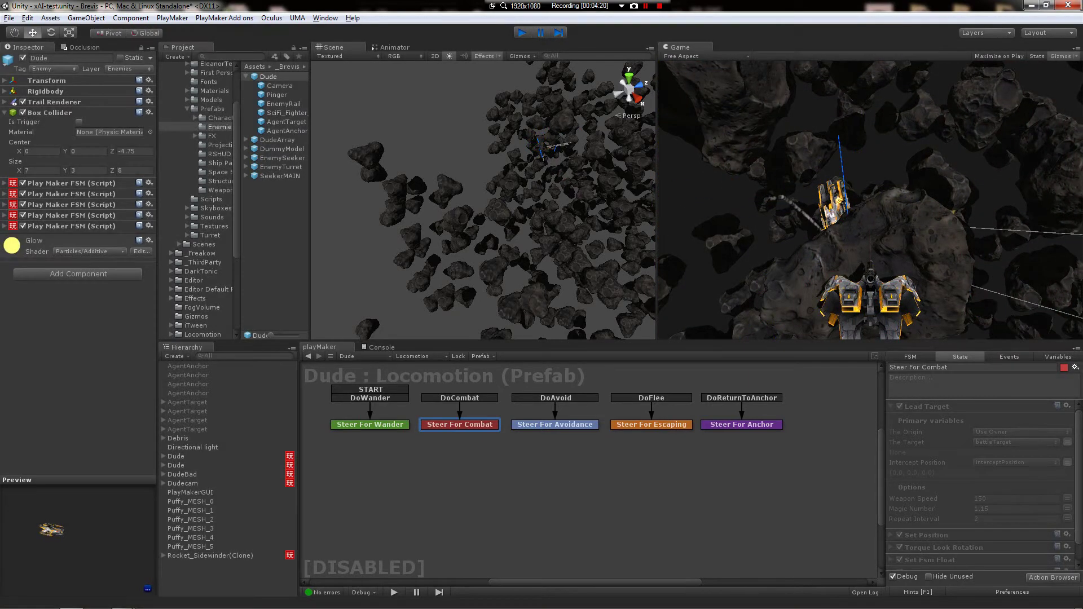
key(ctrl+p)
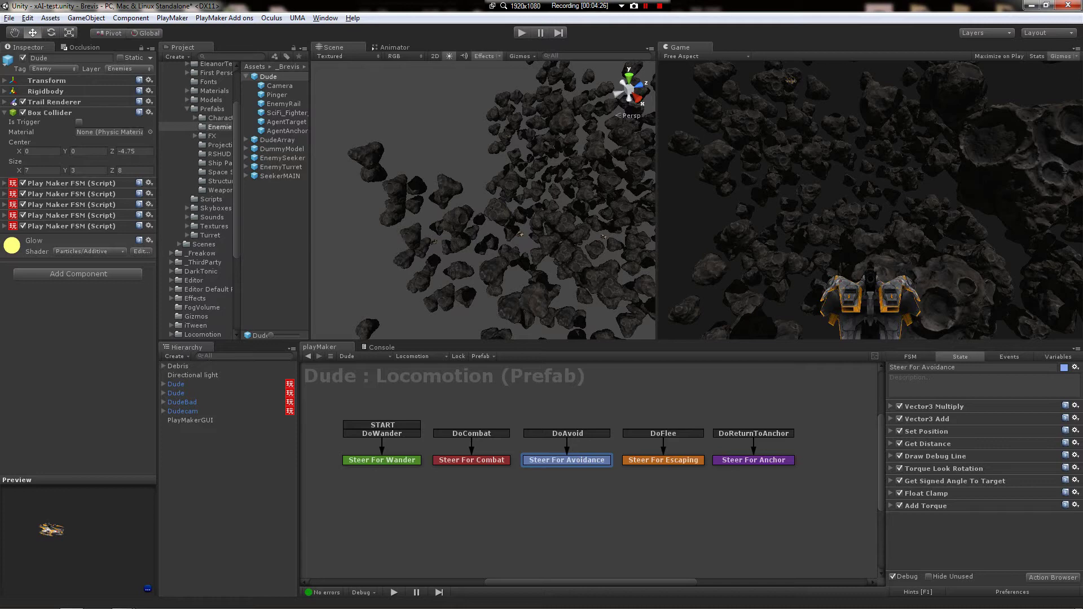
key(ctrl+p)
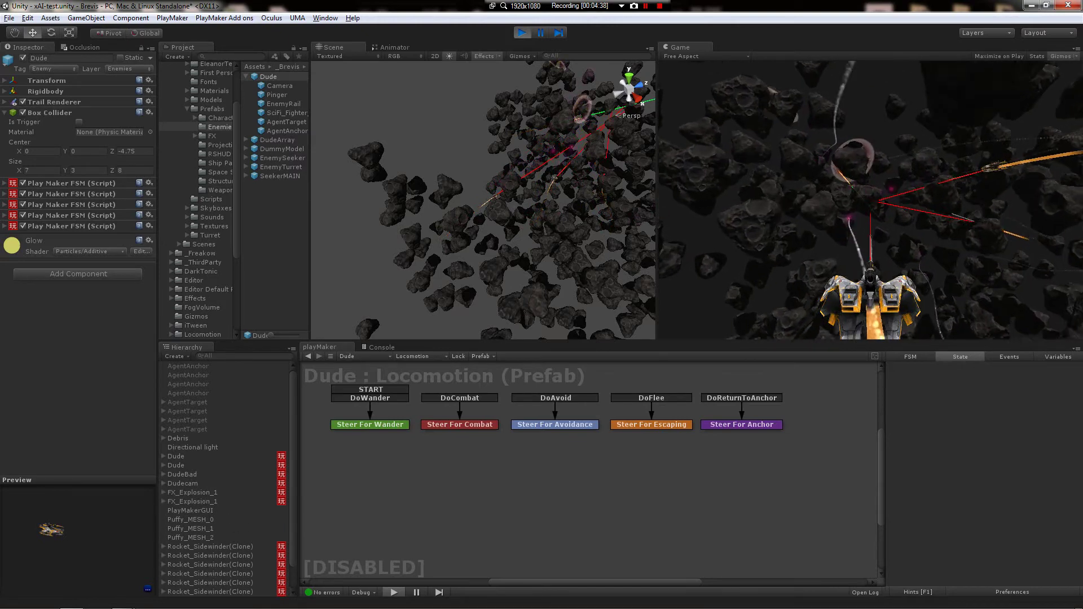
Step: Select the Steer For Combat state in the Locomotion graph during the battle
click(460, 424)
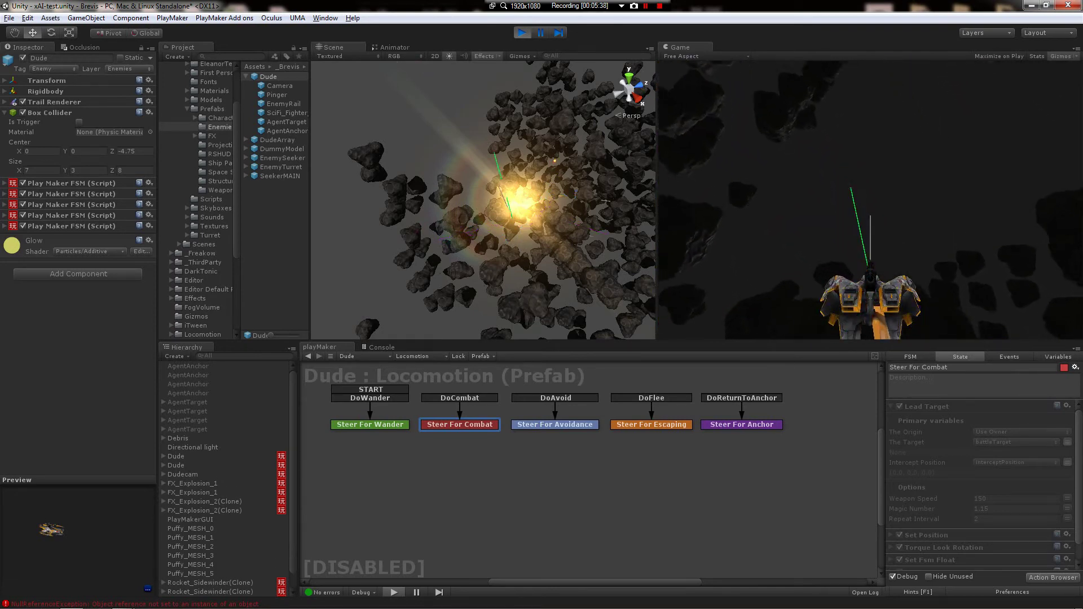
Step: Stop the game, then select the Steer For Combat state in the Locomotion graph
key(ctrl+p)
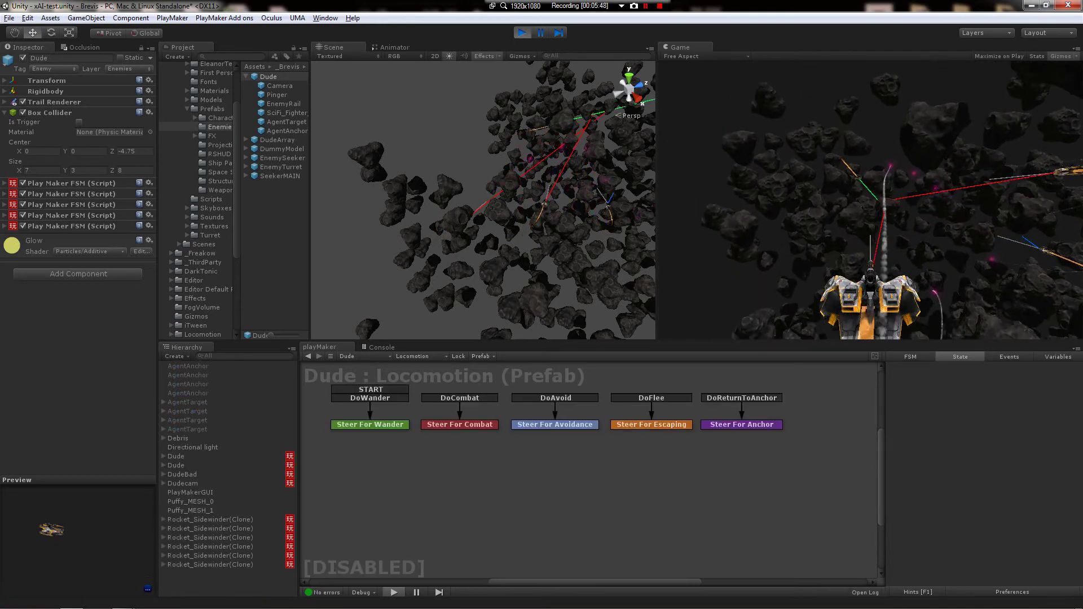
click(459, 424)
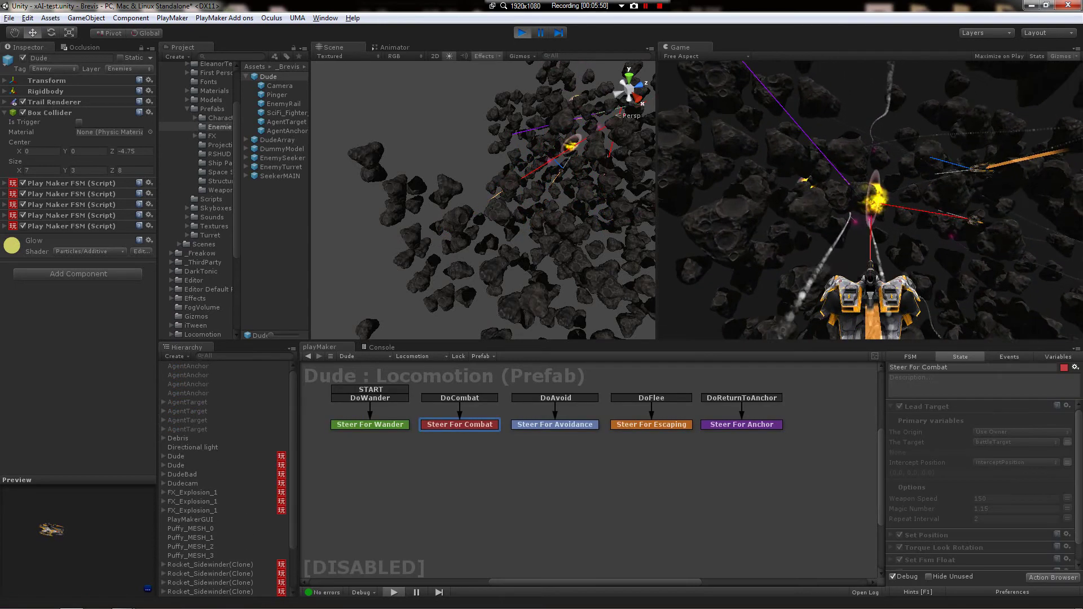